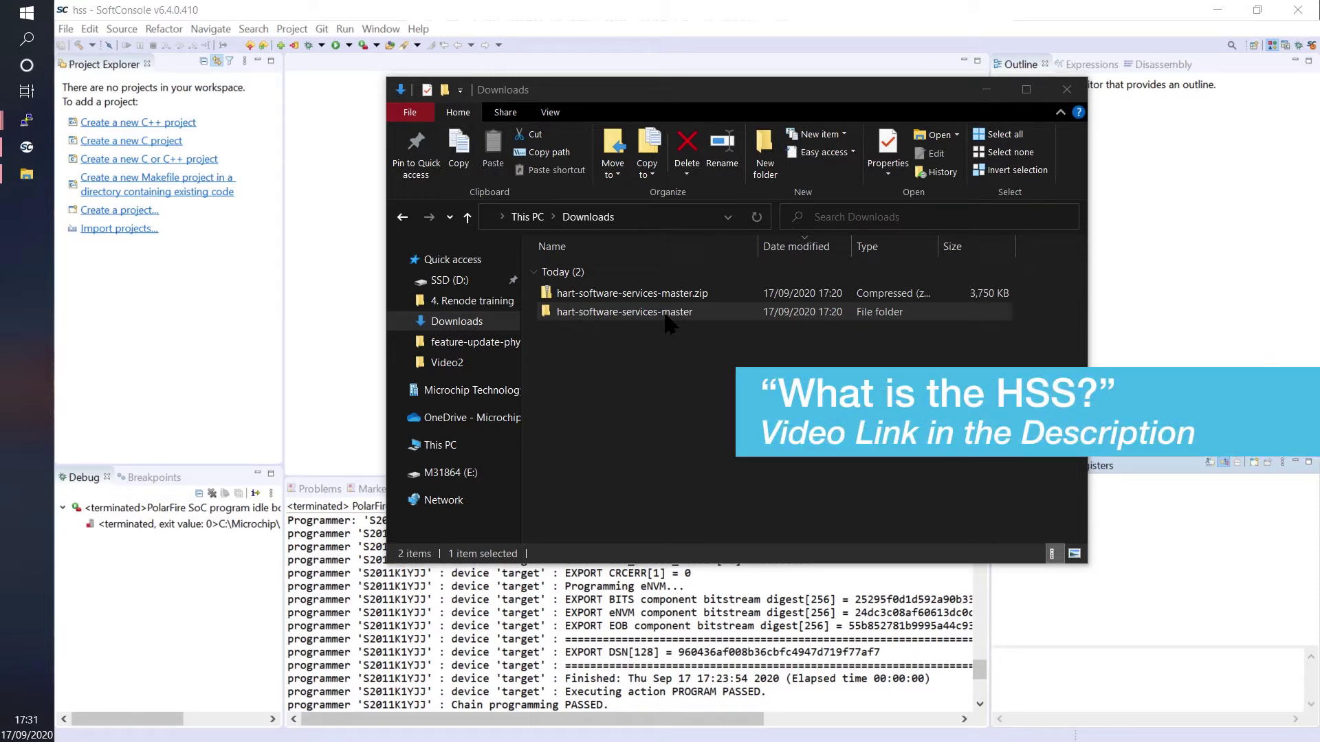
Open the File > Import wizard and choose General > Existing Projects into Workspace.
{"action": "left_click", "coordinate": [69, 32]}
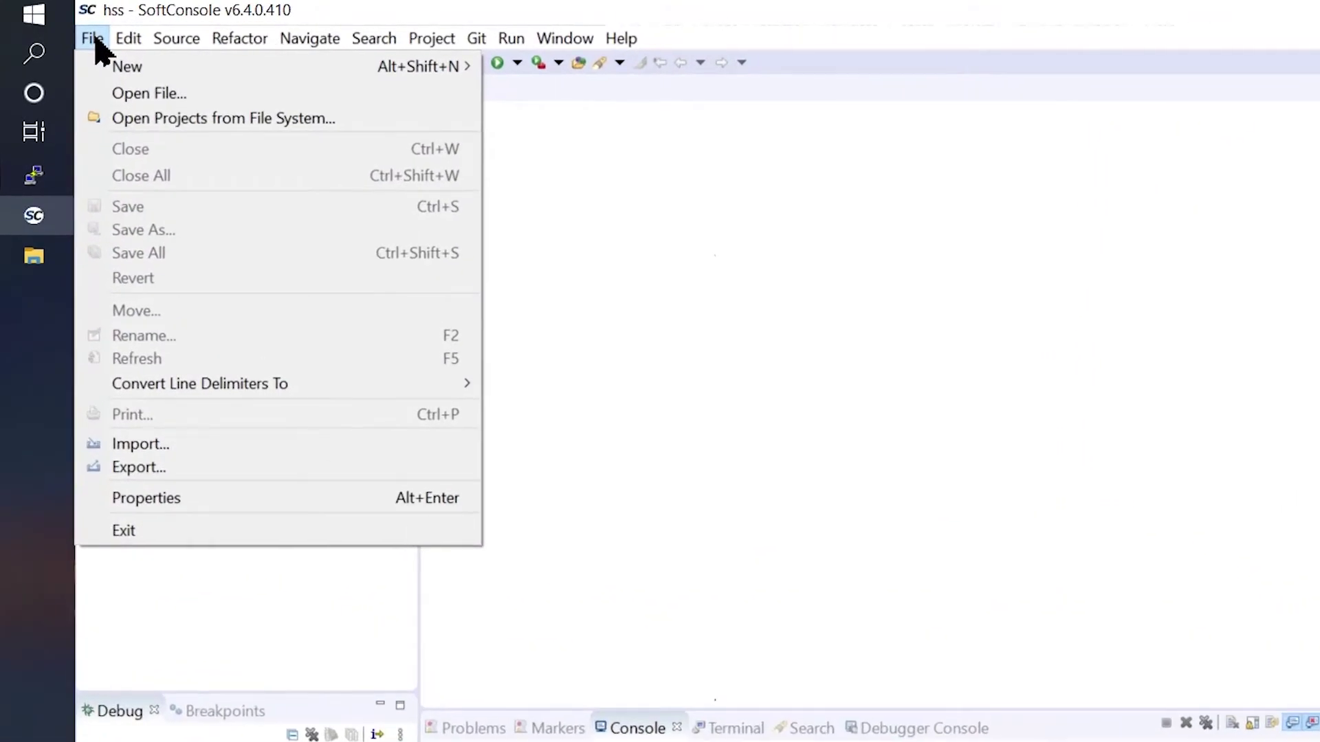
{"action": "left_click", "coordinate": [172, 450]}
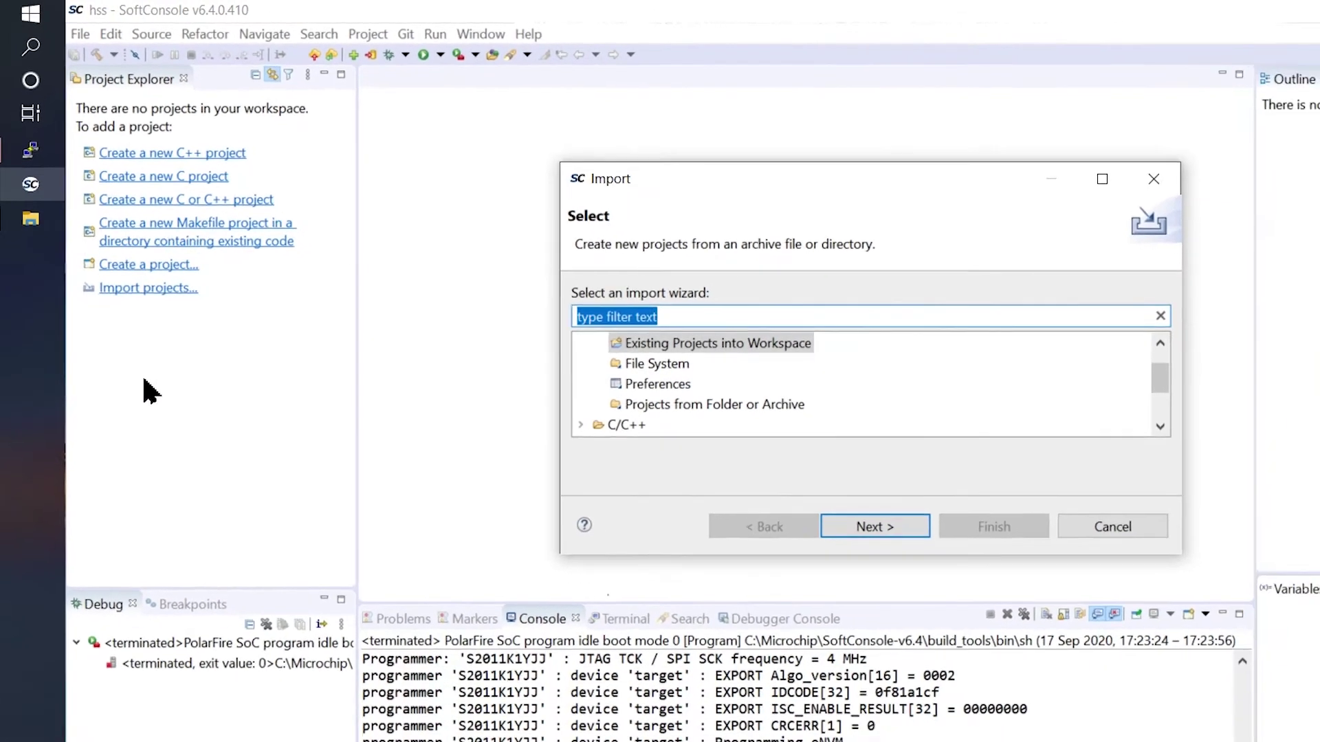
{"action": "left_click", "coordinate": [583, 272]}
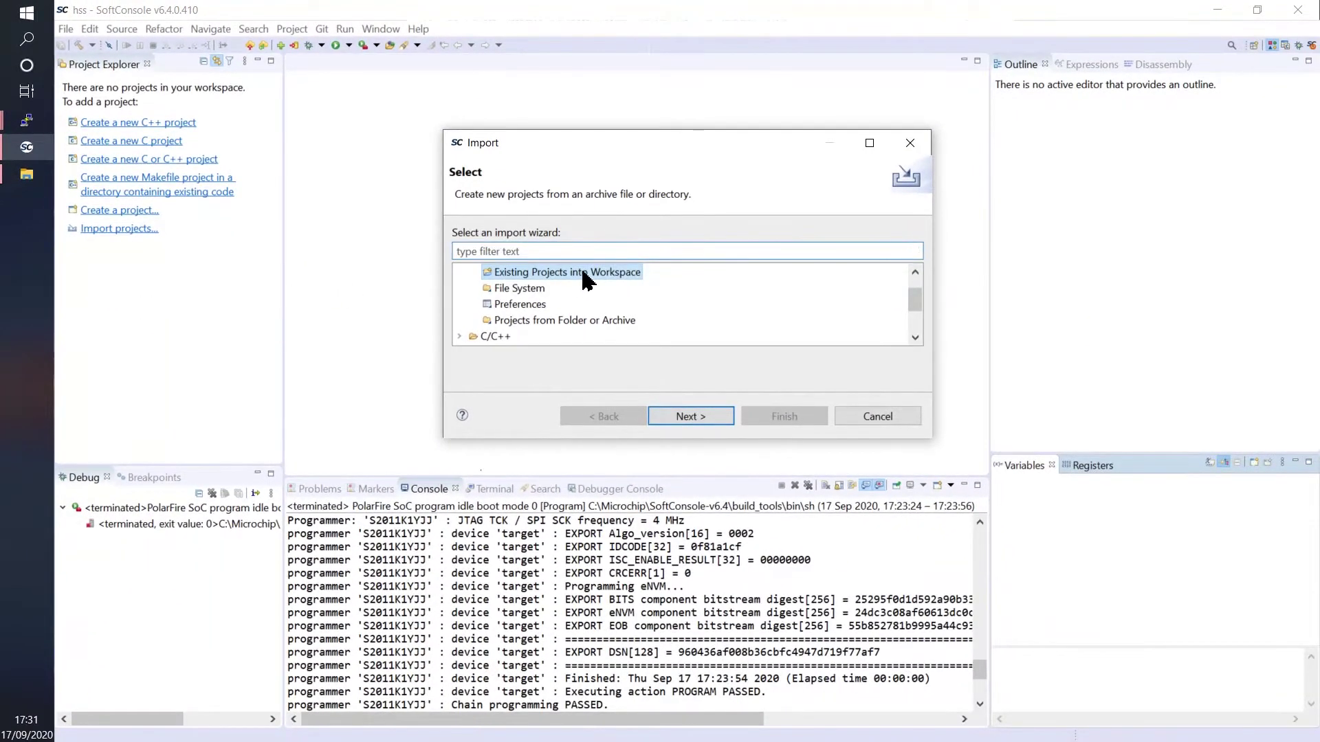
Import hart-software-services from Downloads\hart-software-services-master and expand it in Project Explorer.
{"action": "left_click", "coordinate": [677, 417]}
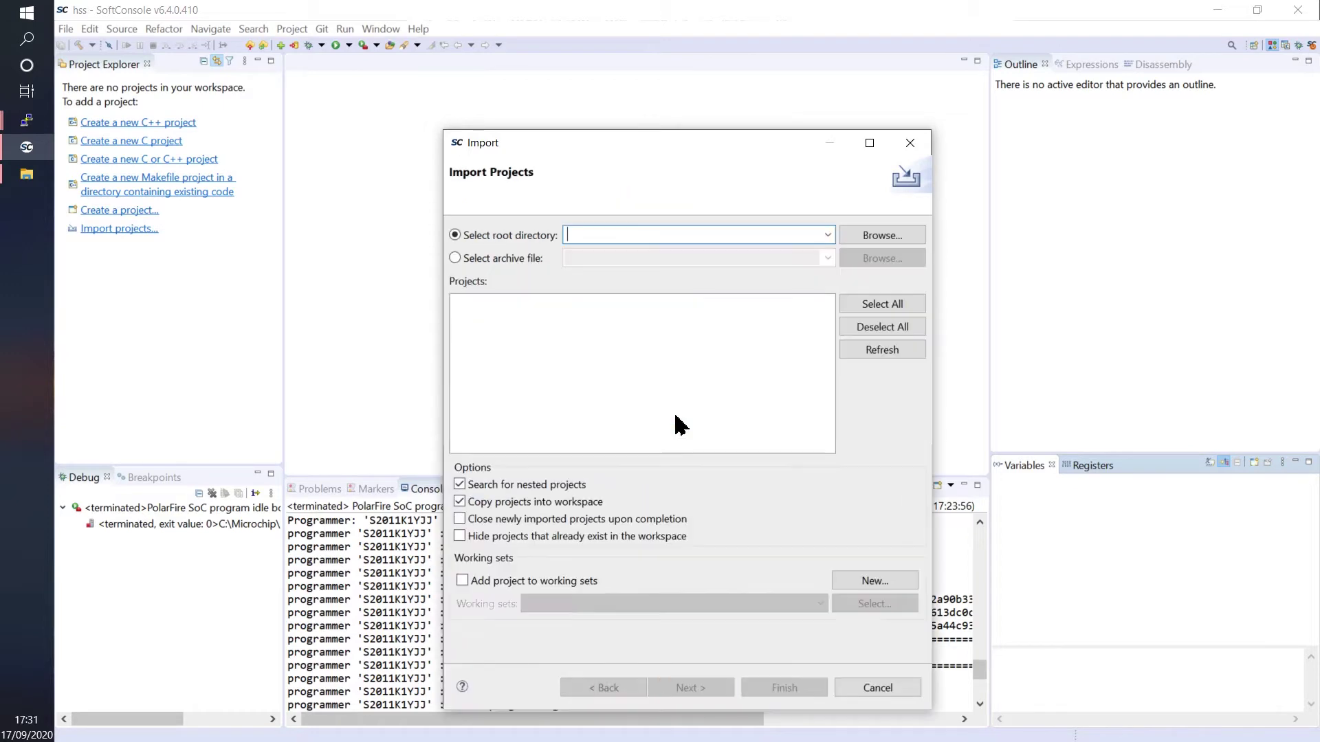
{"action": "left_click", "coordinate": [874, 229]}
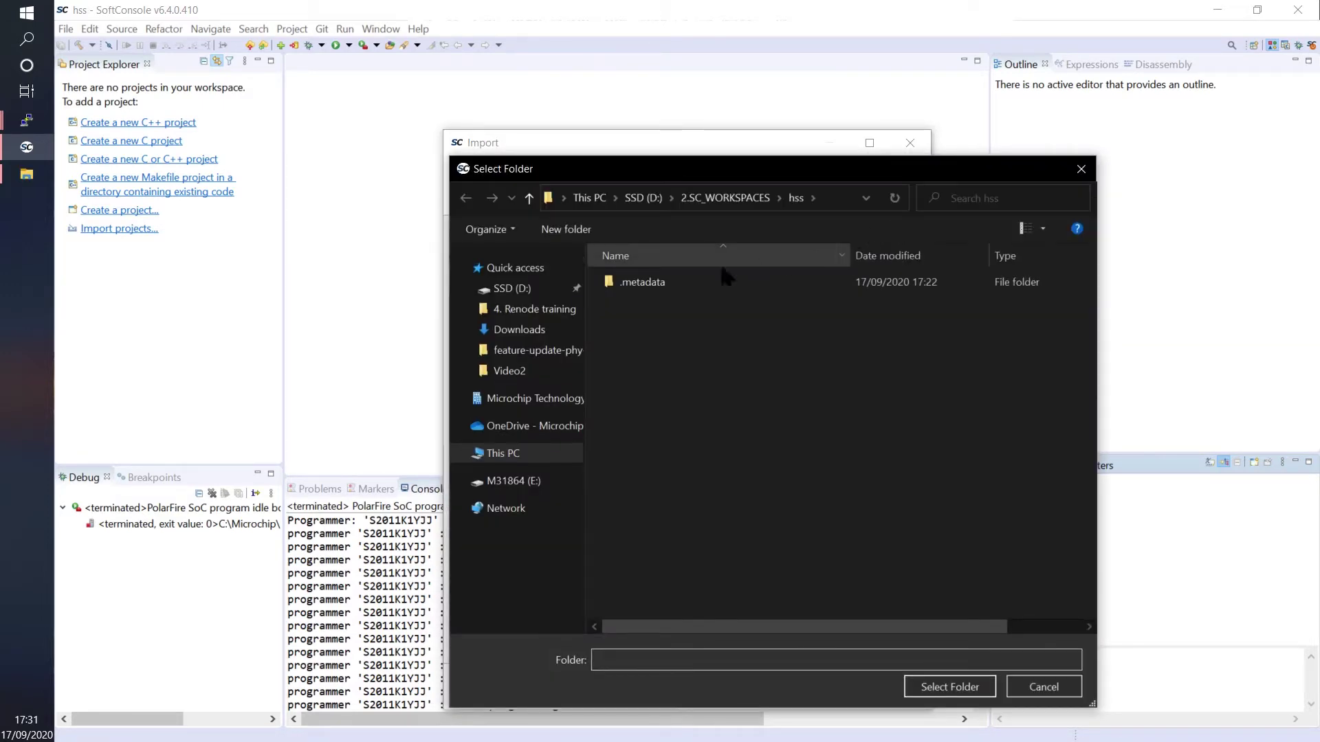
{"action": "left_click", "coordinate": [526, 331]}
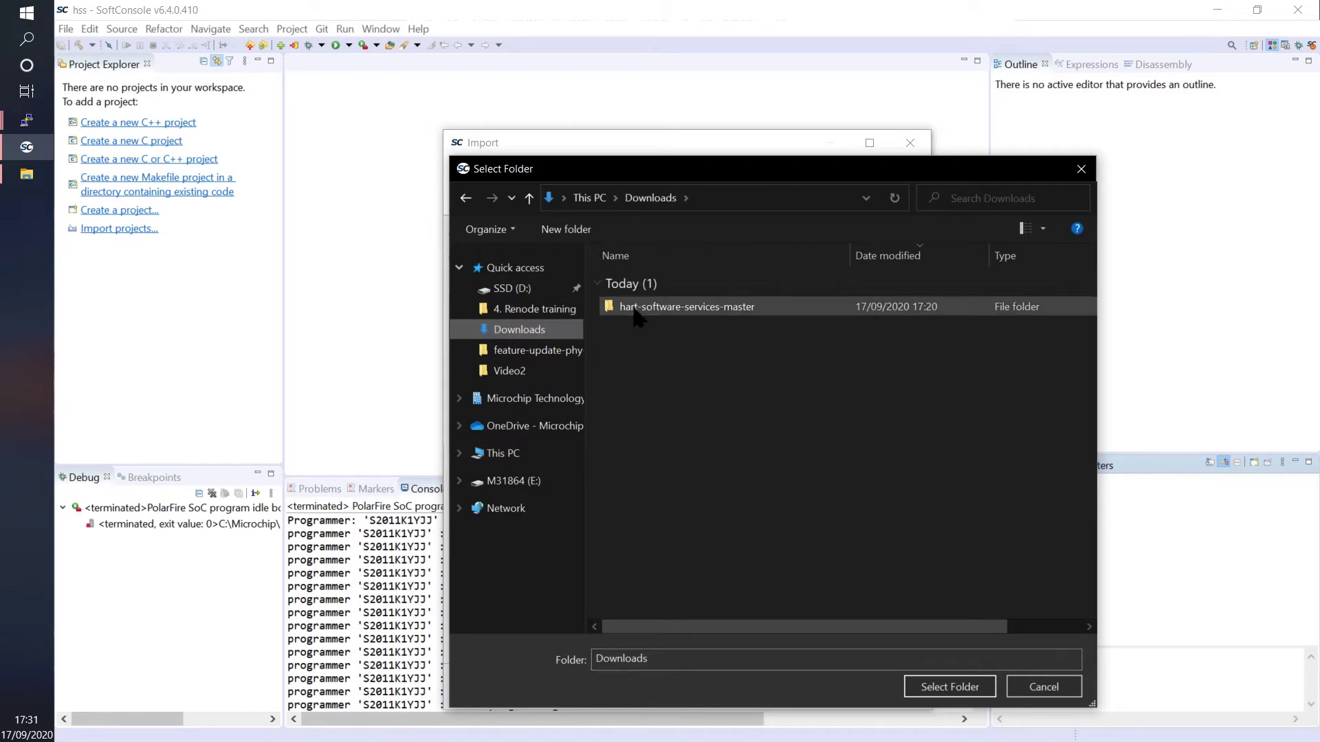
{"action": "left_click", "coordinate": [660, 308]}
{"action": "left_click", "coordinate": [931, 697]}
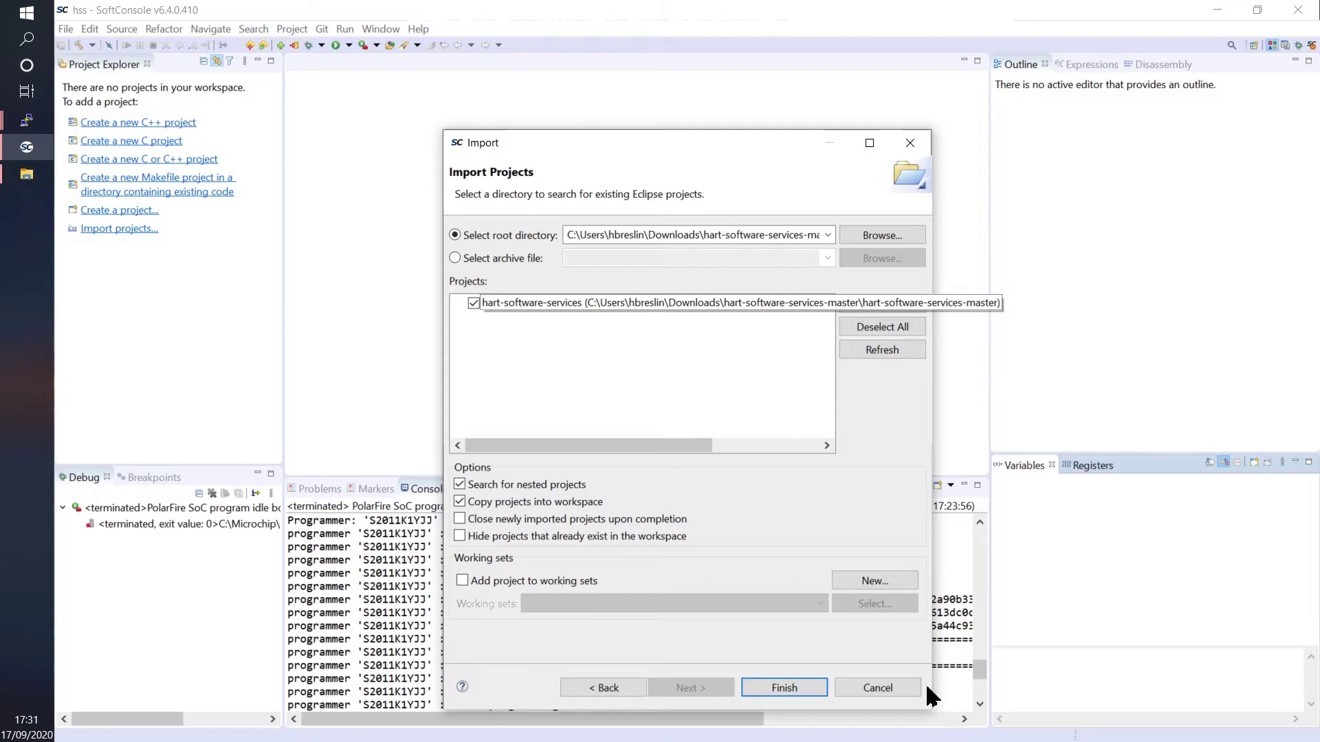
{"action": "left_click", "coordinate": [800, 694]}
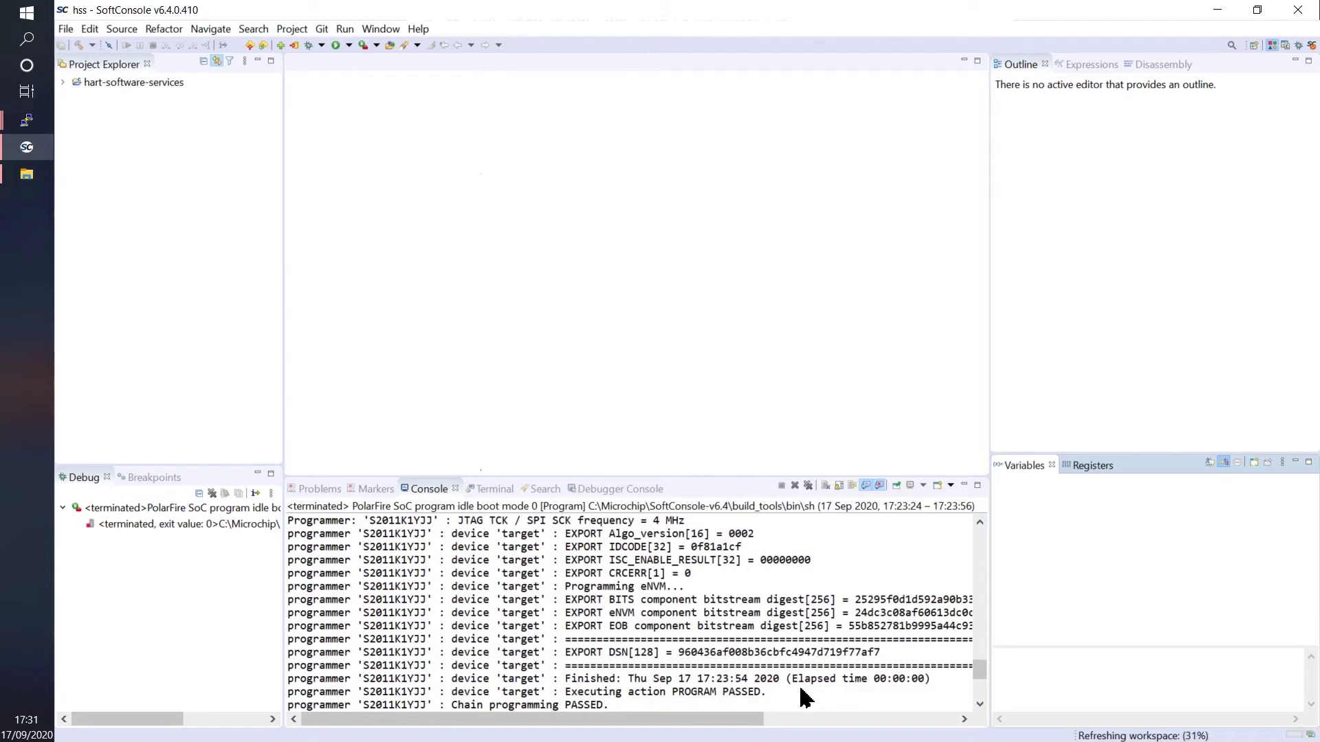
{"action": "left_click", "coordinate": [64, 83]}
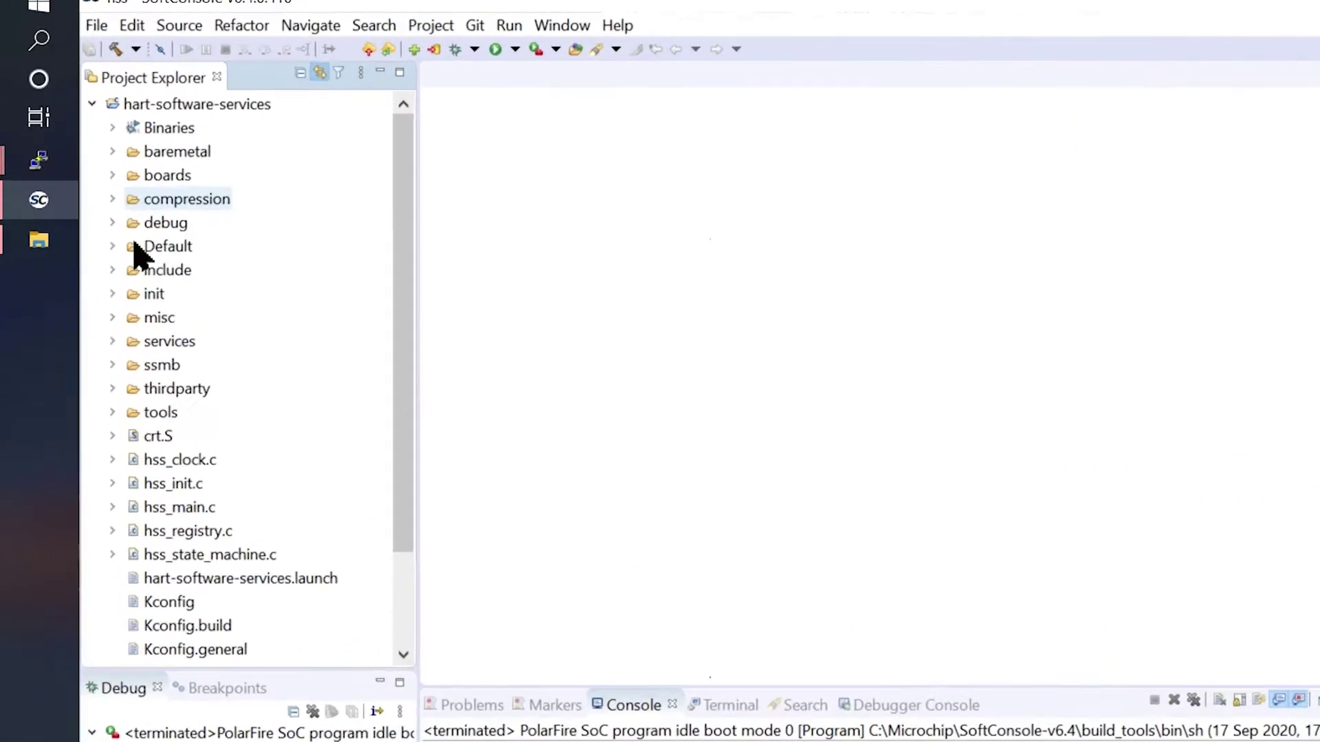
Copy def_config from the boards > icicle-kit-es folder in Project Explorer.
{"action": "left_click", "coordinate": [134, 200]}
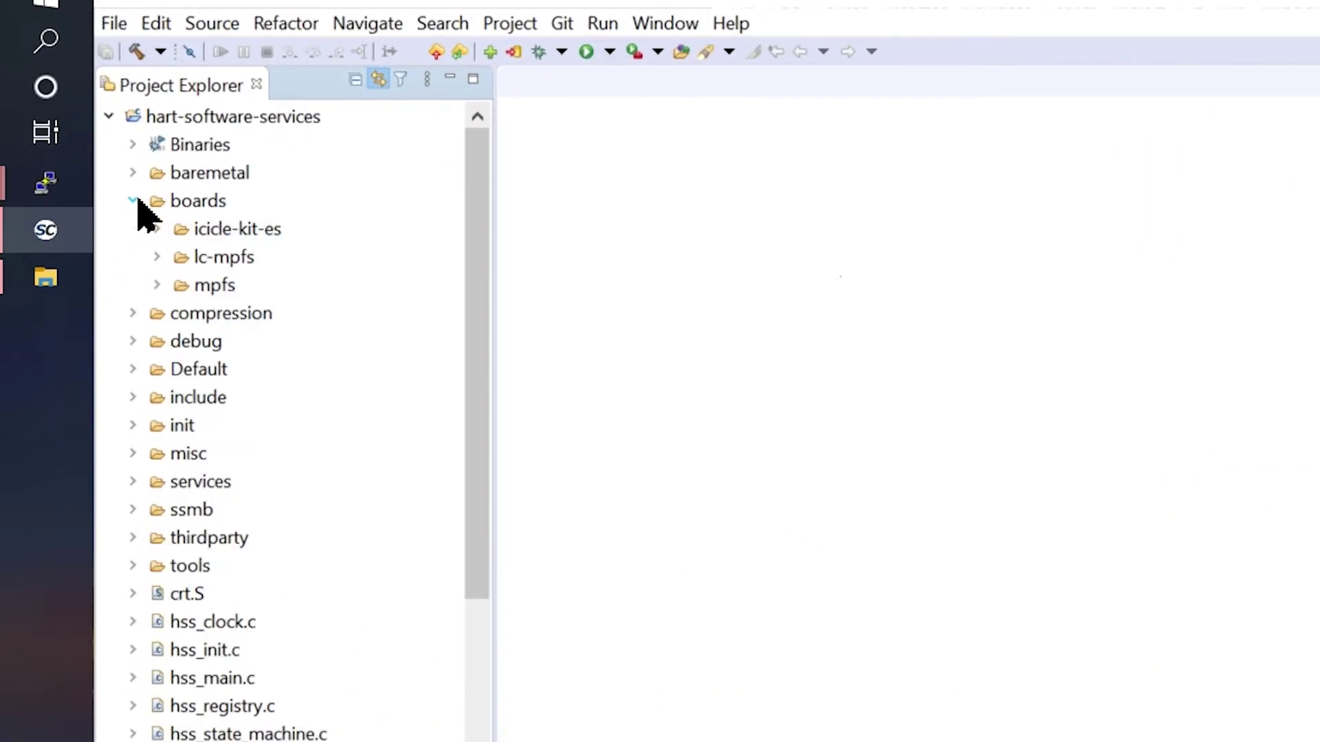
{"action": "left_click", "coordinate": [163, 232]}
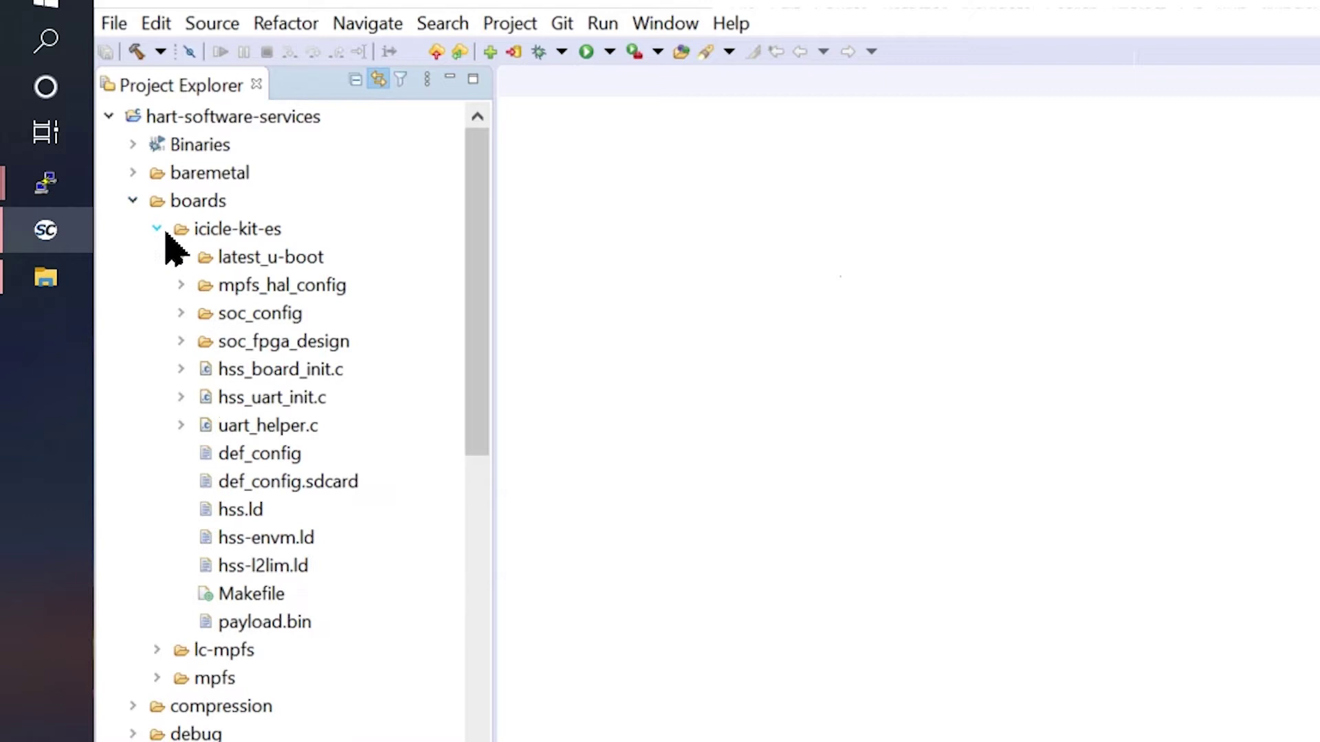
{"action": "left_click", "coordinate": [260, 462]}
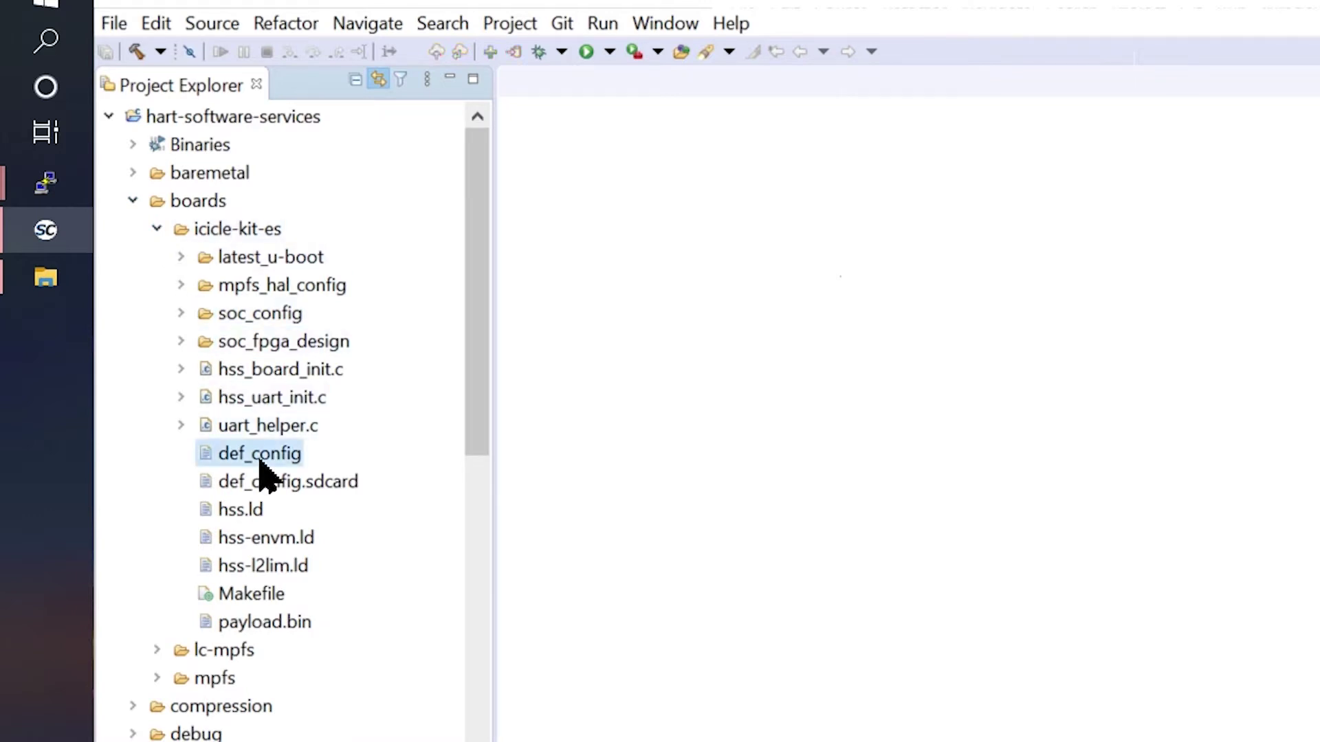
{"action": "right_click", "coordinate": [260, 464]}
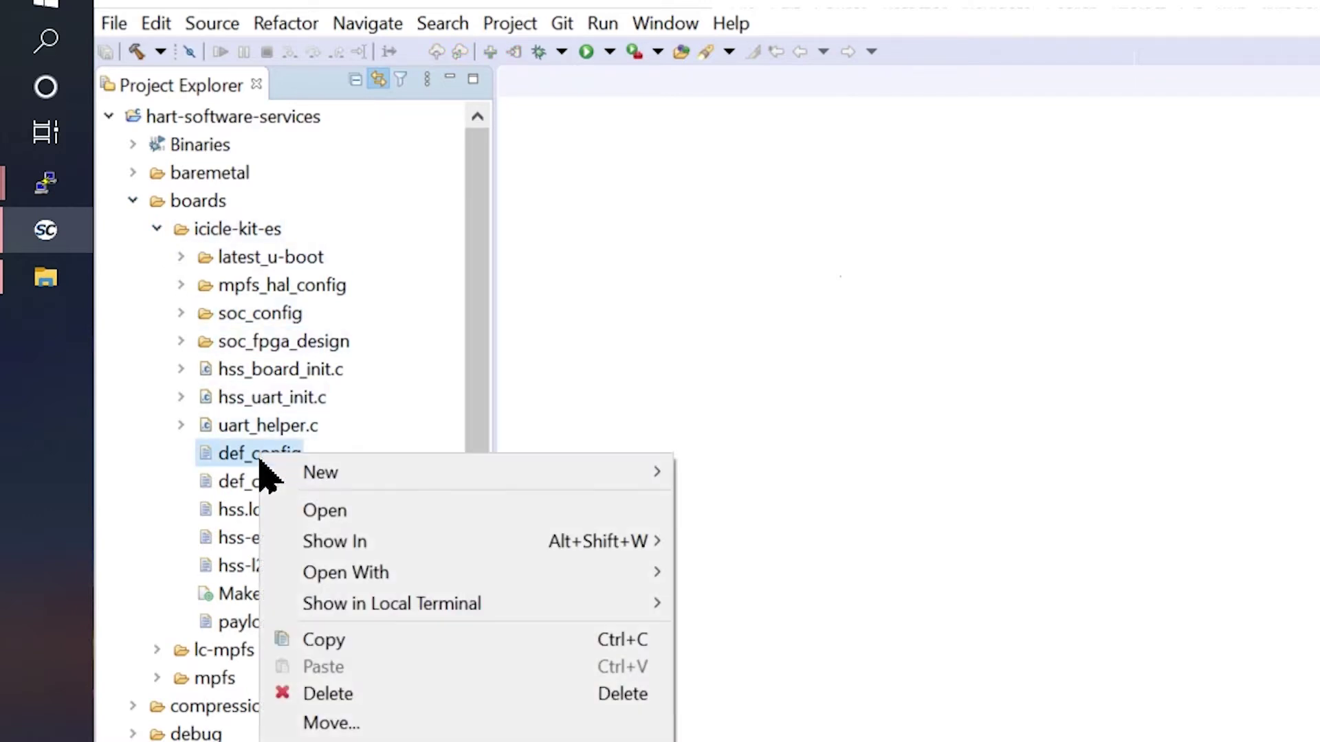
{"action": "left_click", "coordinate": [377, 641]}
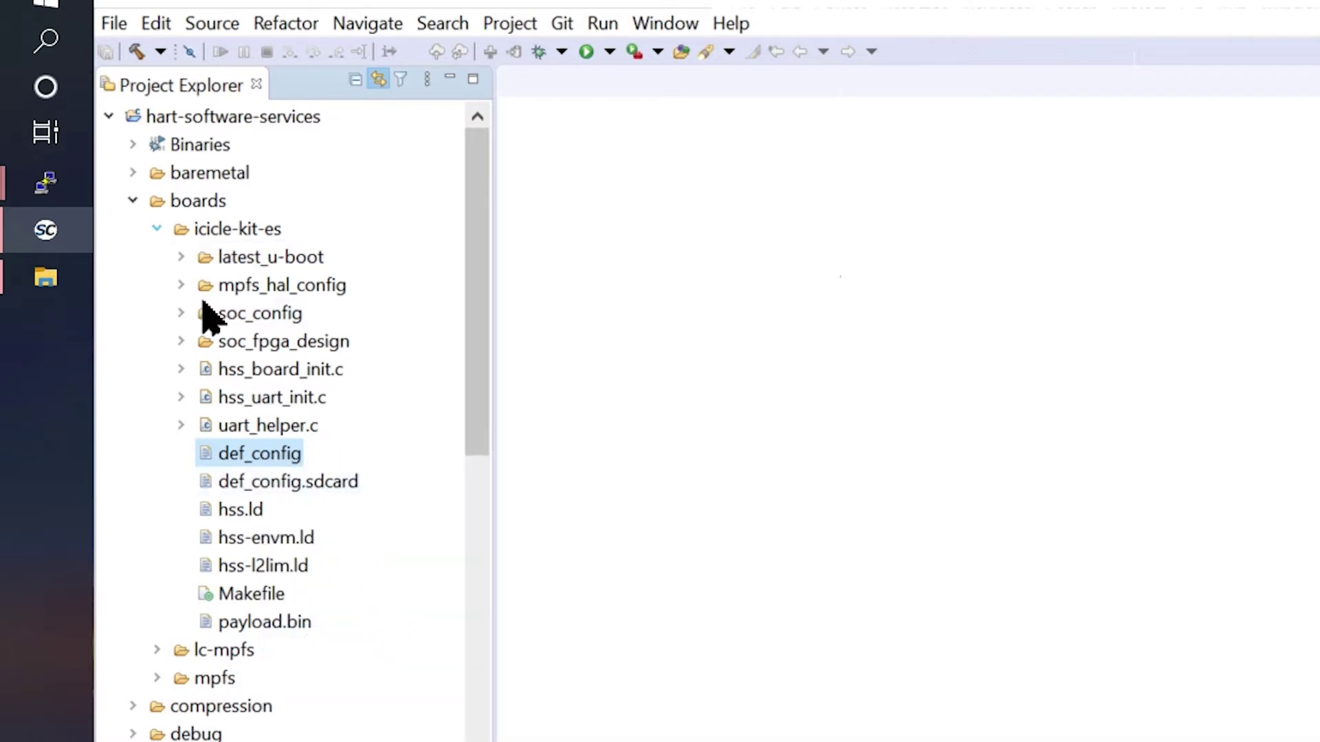
Collapse boards and paste def_config into the hart-software-services project root.
{"action": "left_click", "coordinate": [132, 200]}
{"action": "left_click", "coordinate": [177, 117]}
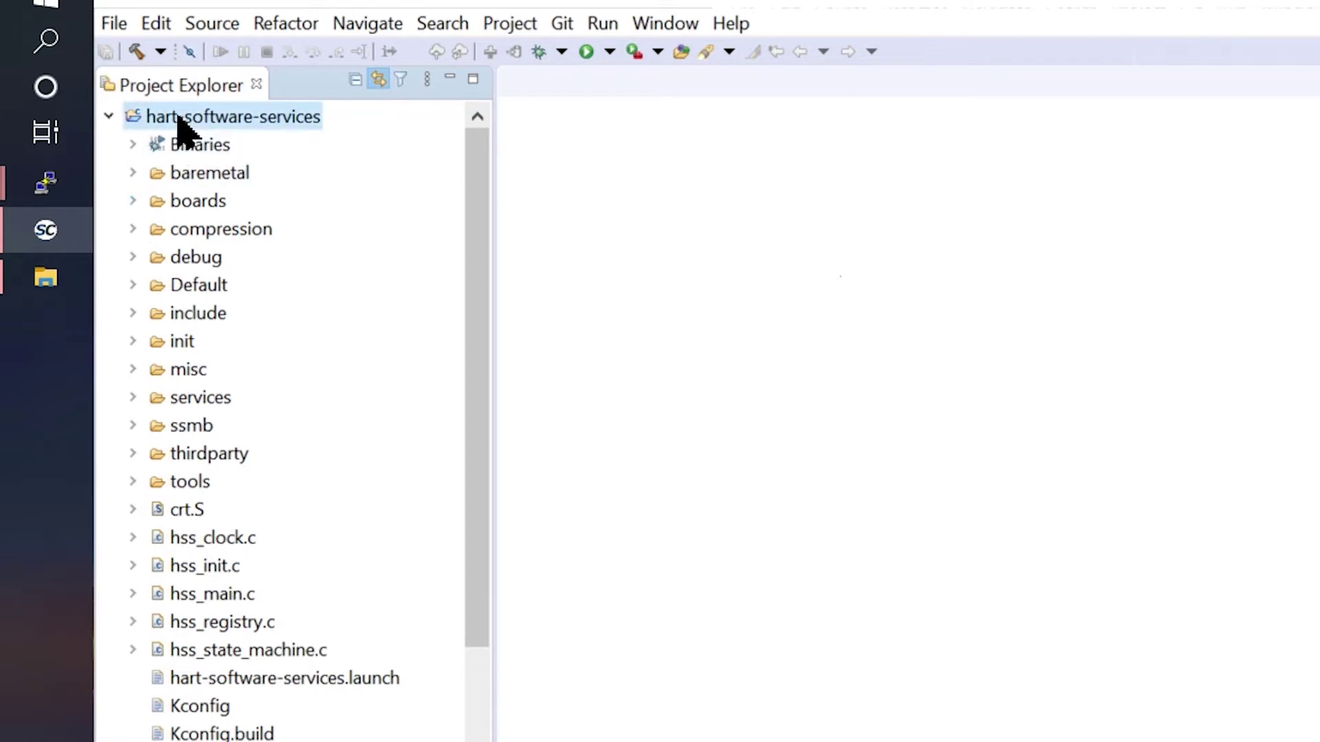
{"action": "right_click", "coordinate": [177, 118]}
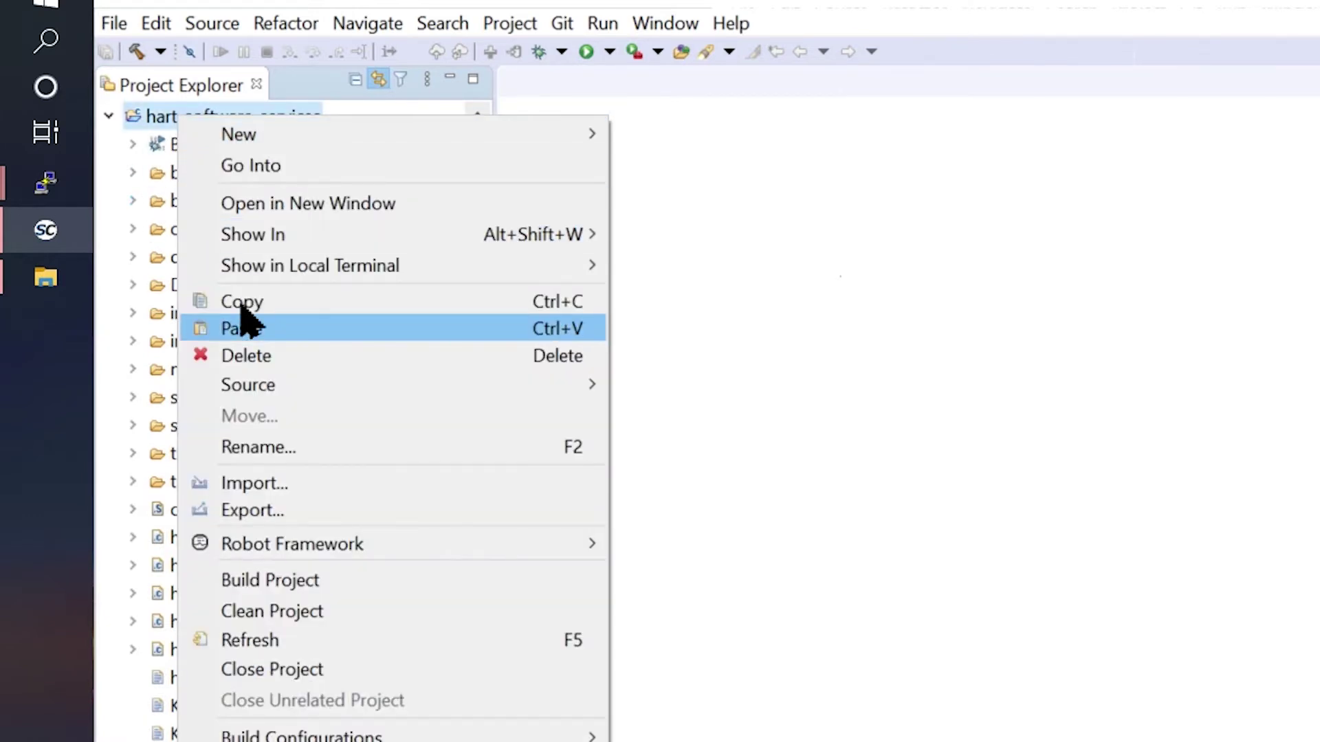
{"action": "left_click", "coordinate": [249, 332]}
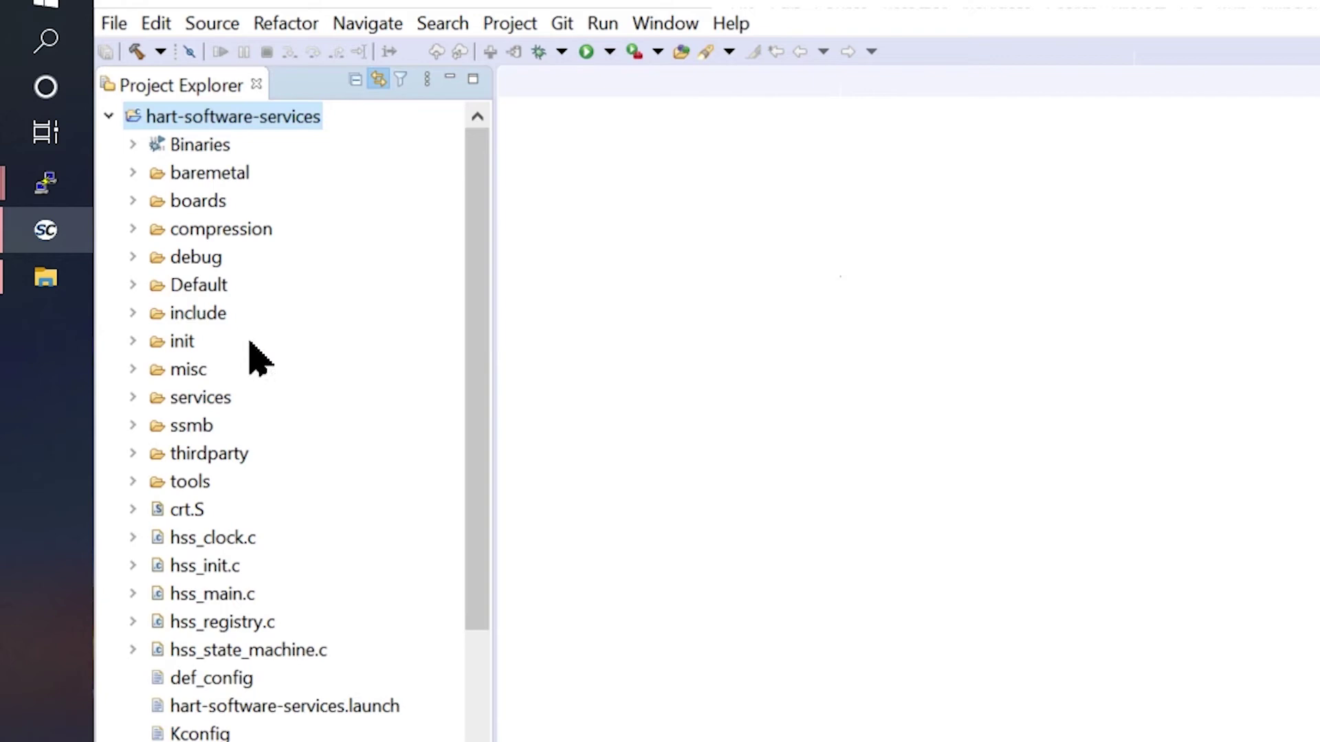
{"action": "scroll", "coordinate": [258, 404], "scroll_direction": "down", "scroll_amount": 2}
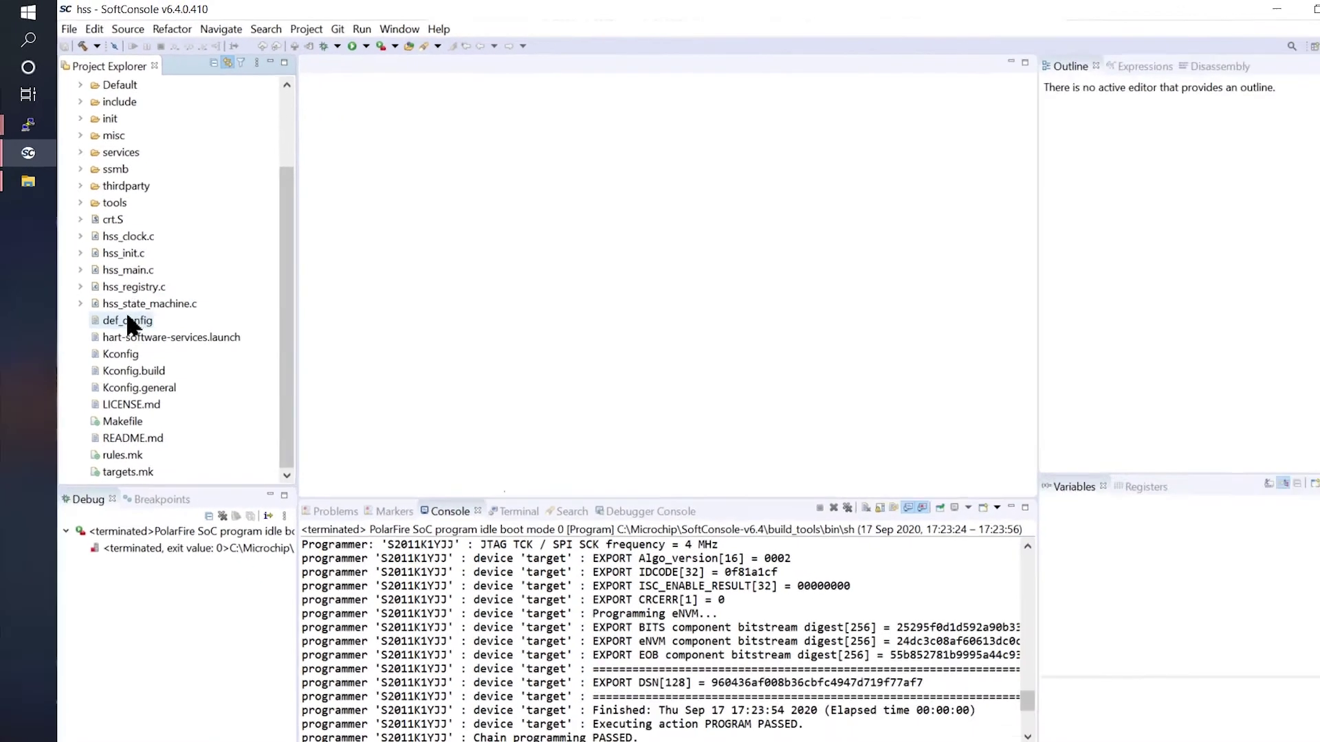
Rename the root-level def_config copy to .config.
{"action": "right_click", "coordinate": [121, 303]}
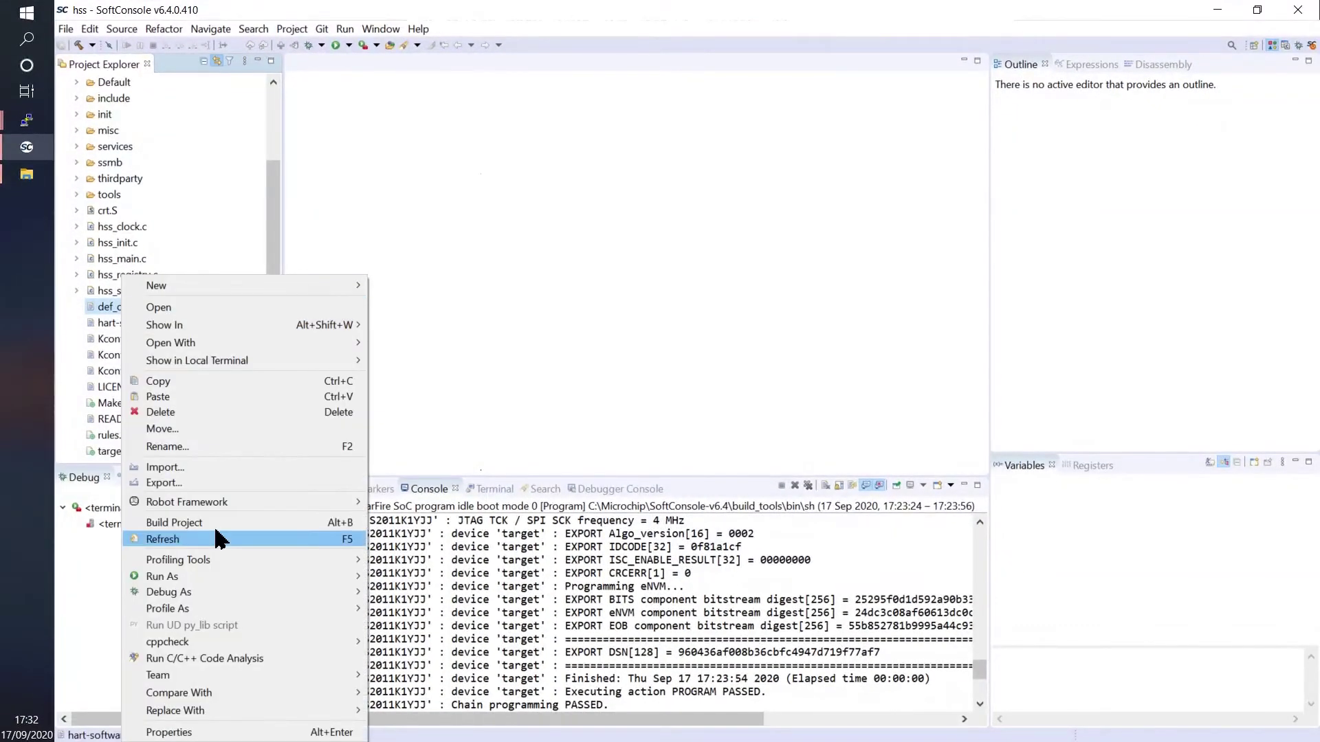
{"action": "left_click", "coordinate": [215, 446]}
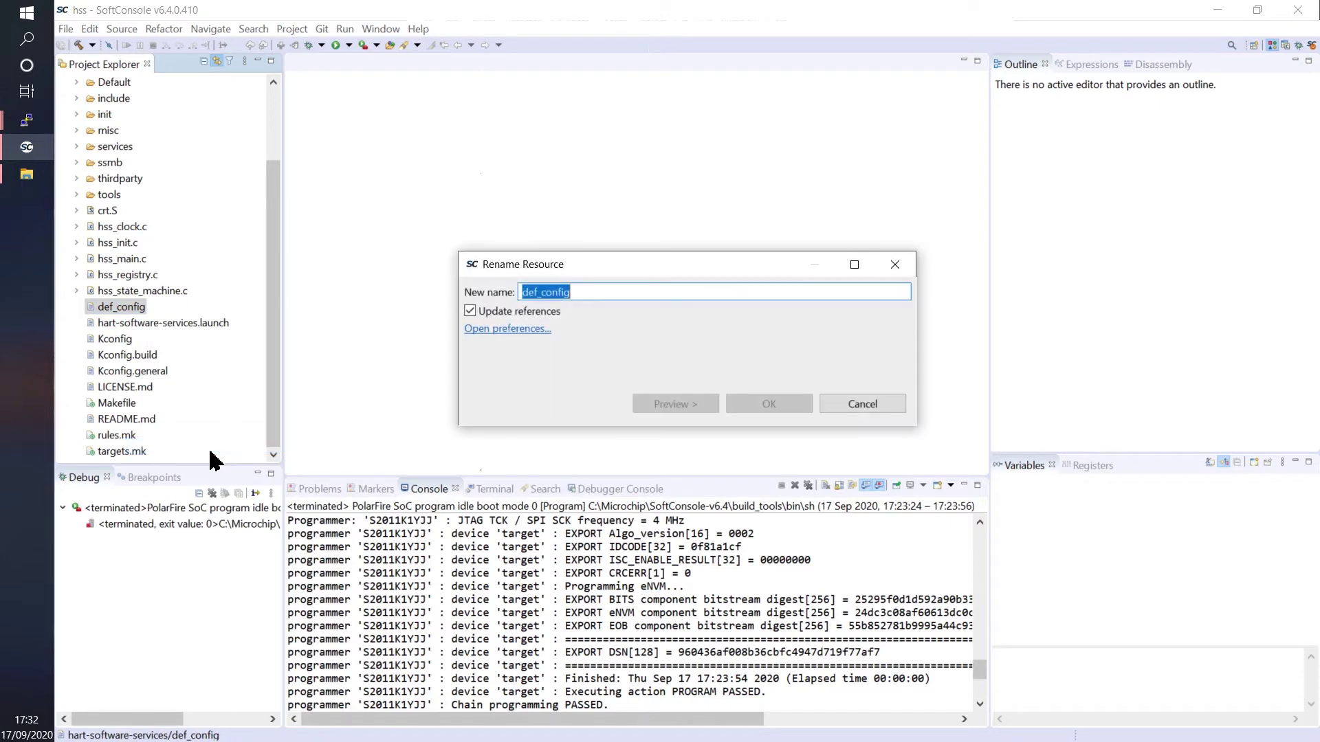
{"action": "key", "text": "Home"}
{"action": "key", "text": "Delete"}
{"action": "key", "text": "Delete"}
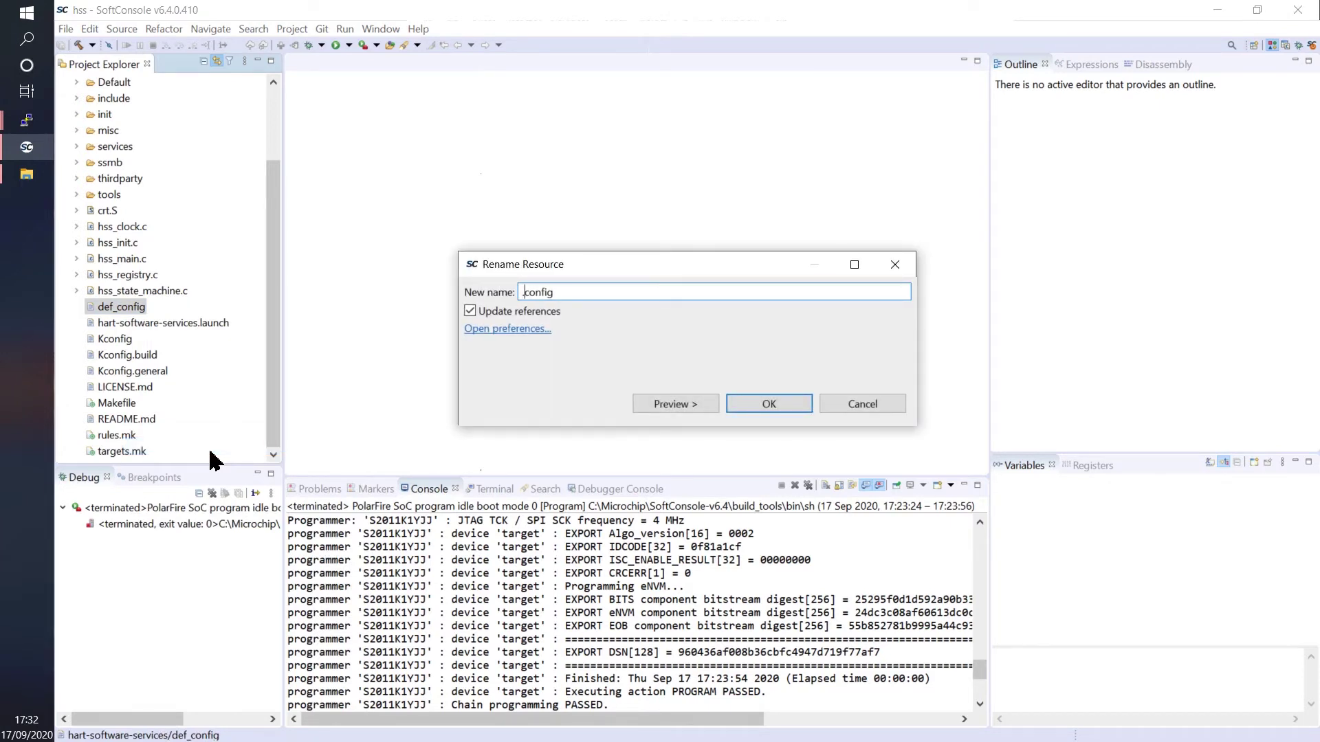
{"action": "left_click", "coordinate": [768, 405]}
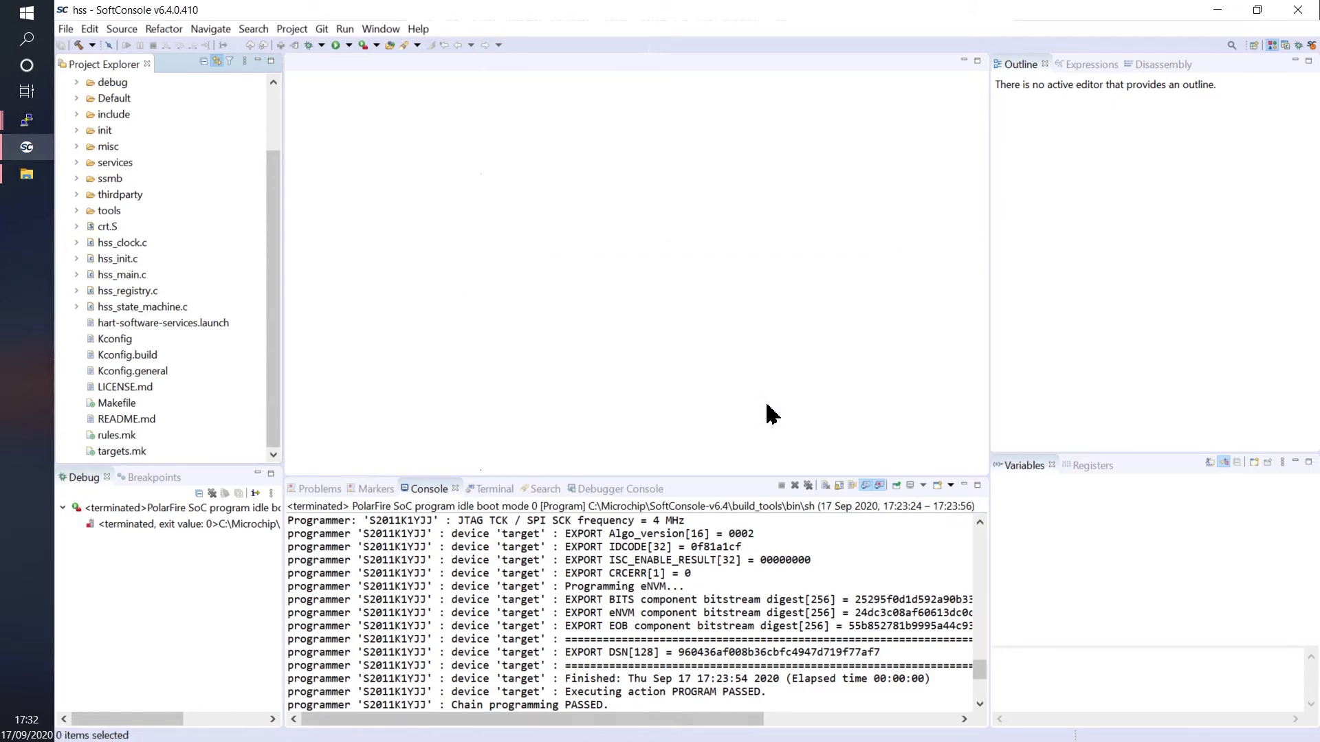
Start building hart-software-services with the Default configuration from the Build dropdown.
{"action": "left_click", "coordinate": [131, 260]}
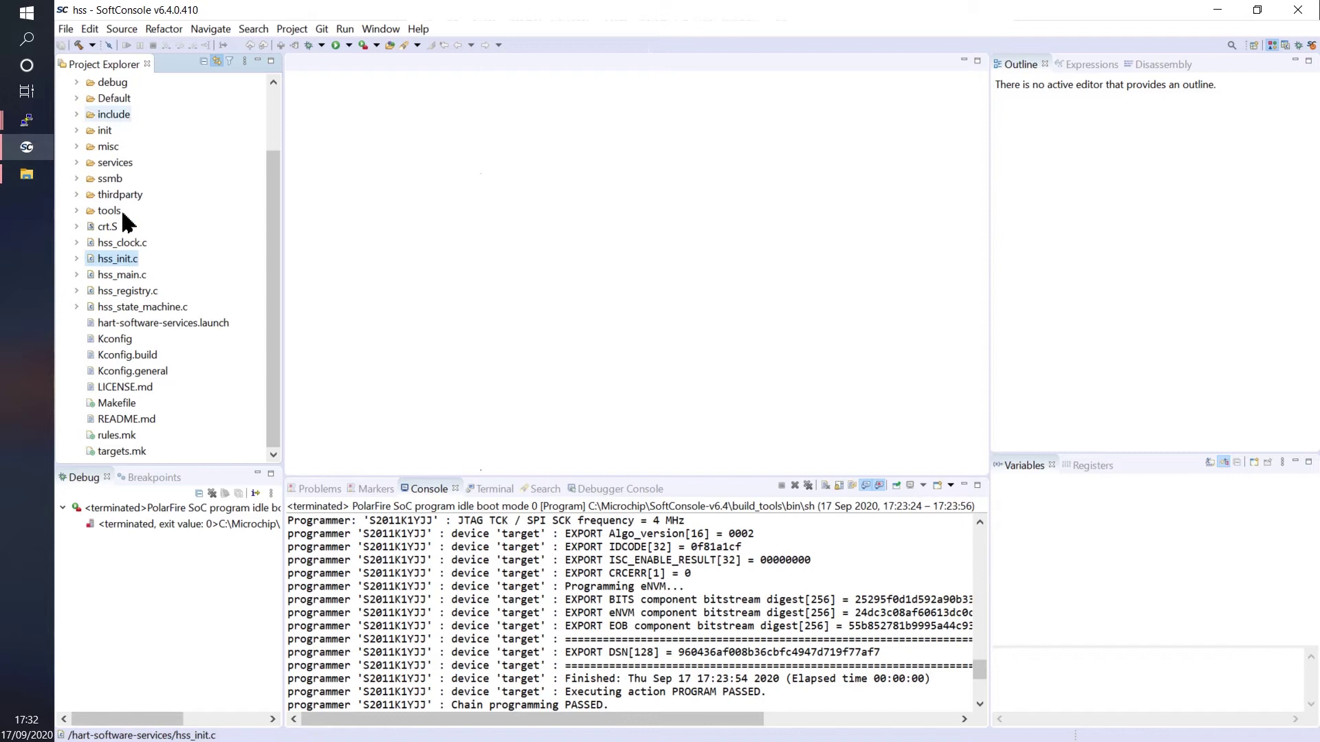
{"action": "left_click", "coordinate": [92, 46]}
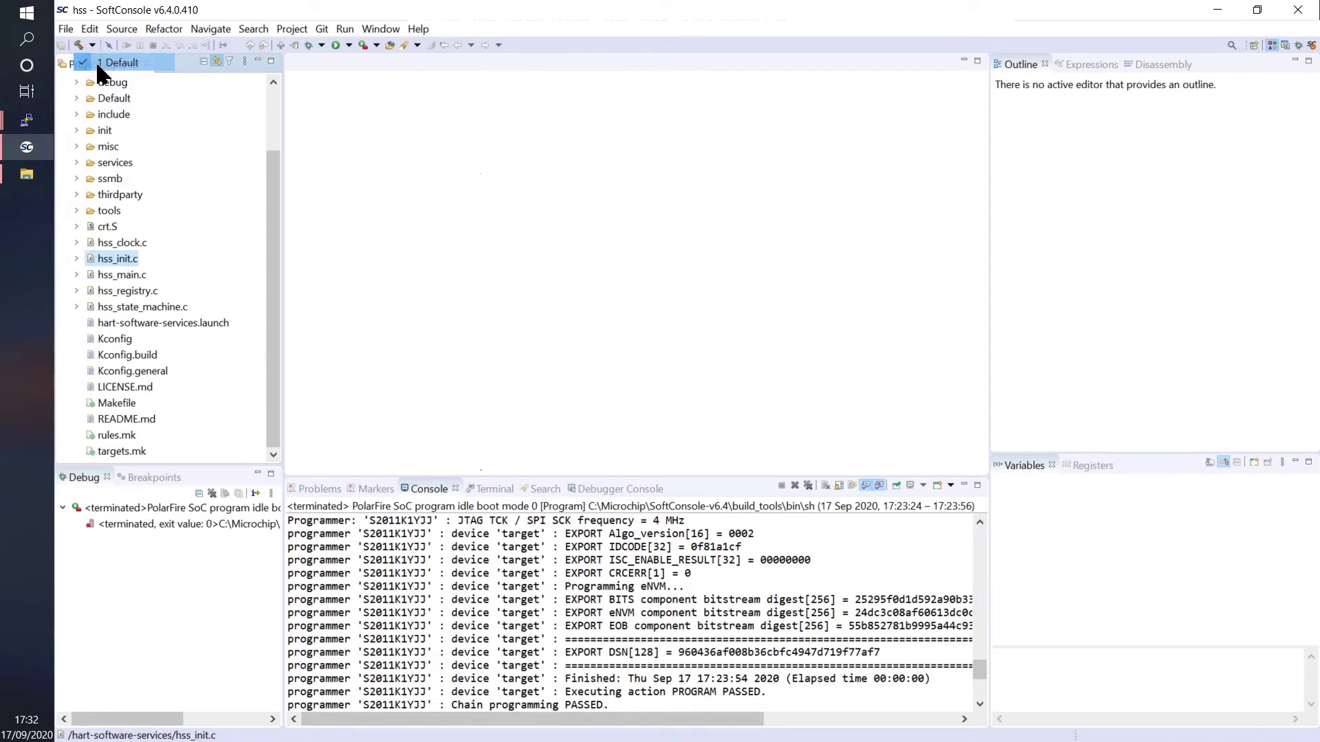
{"action": "left_click", "coordinate": [96, 61]}
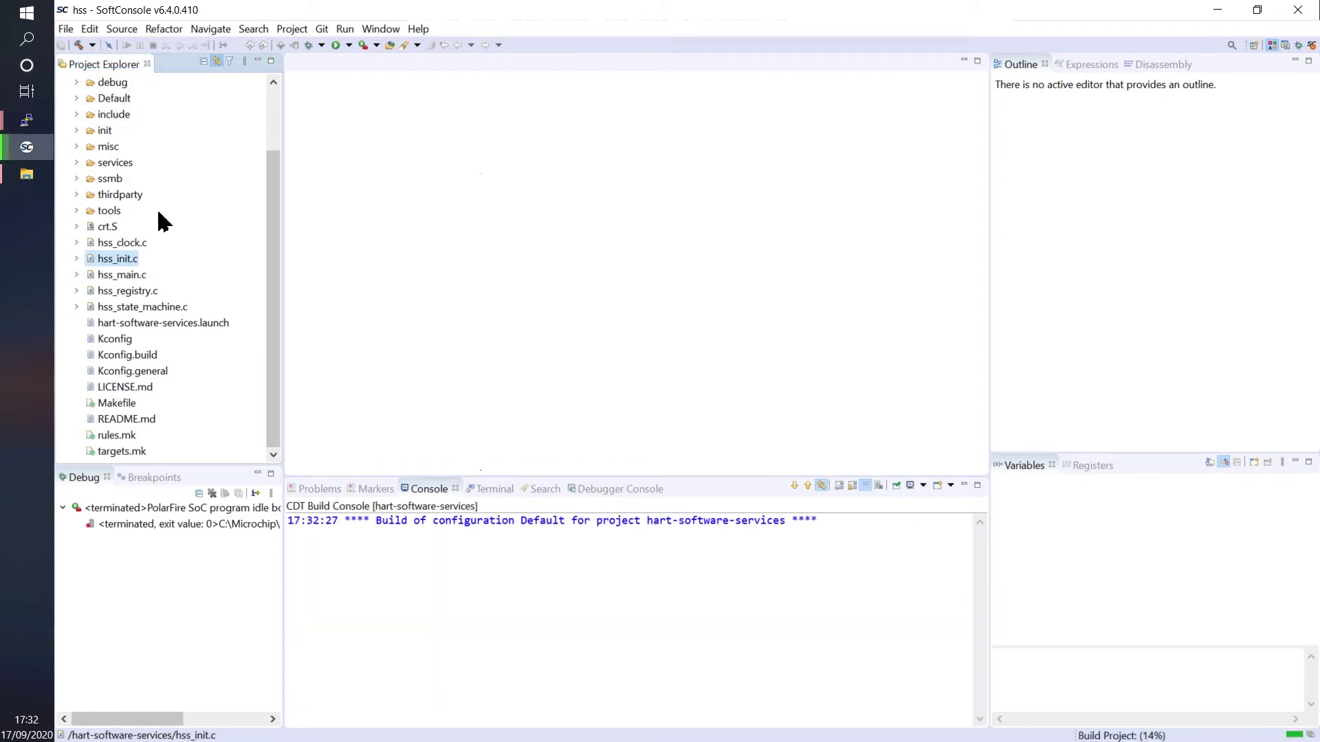
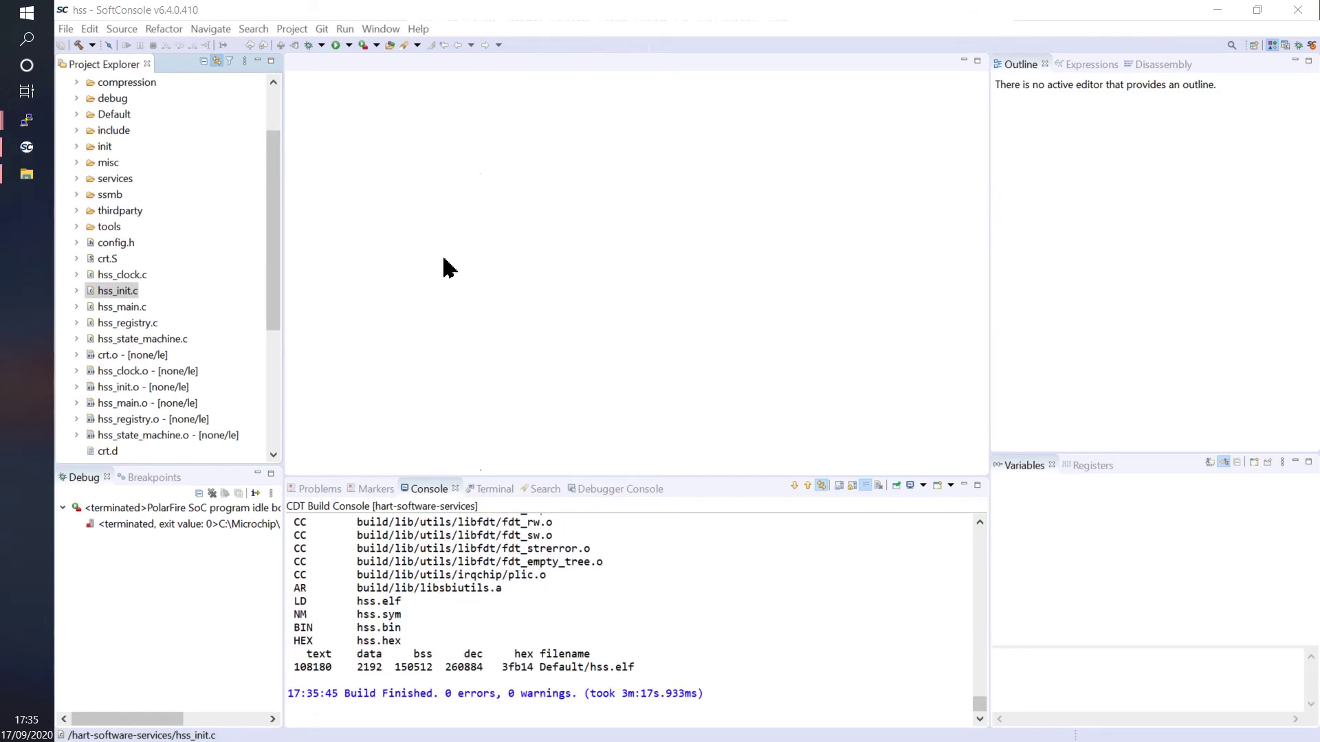
Run the '2 PolarFire SoC program non-secure boot mode 1' external tool to flash HSS to eNVM.
{"action": "left_click", "coordinate": [377, 46]}
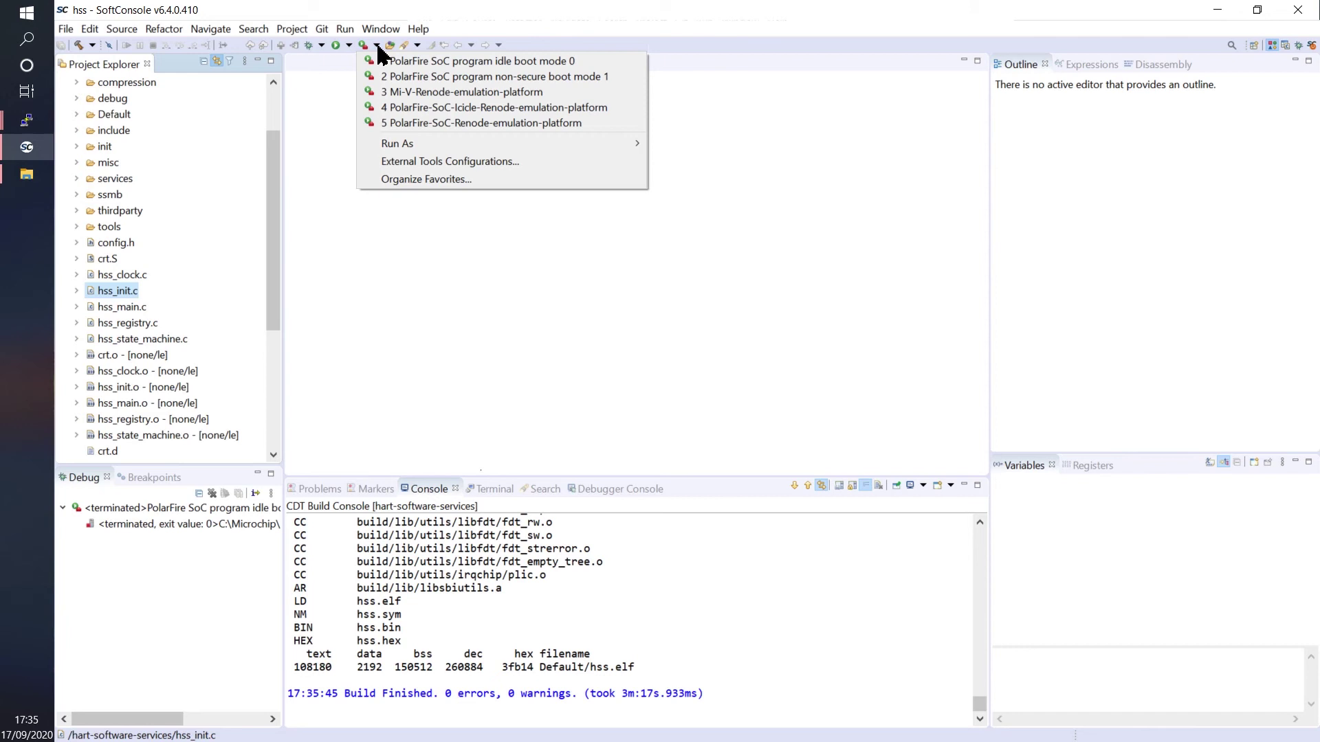
{"action": "key", "text": "Down"}
{"action": "key", "text": "Down"}
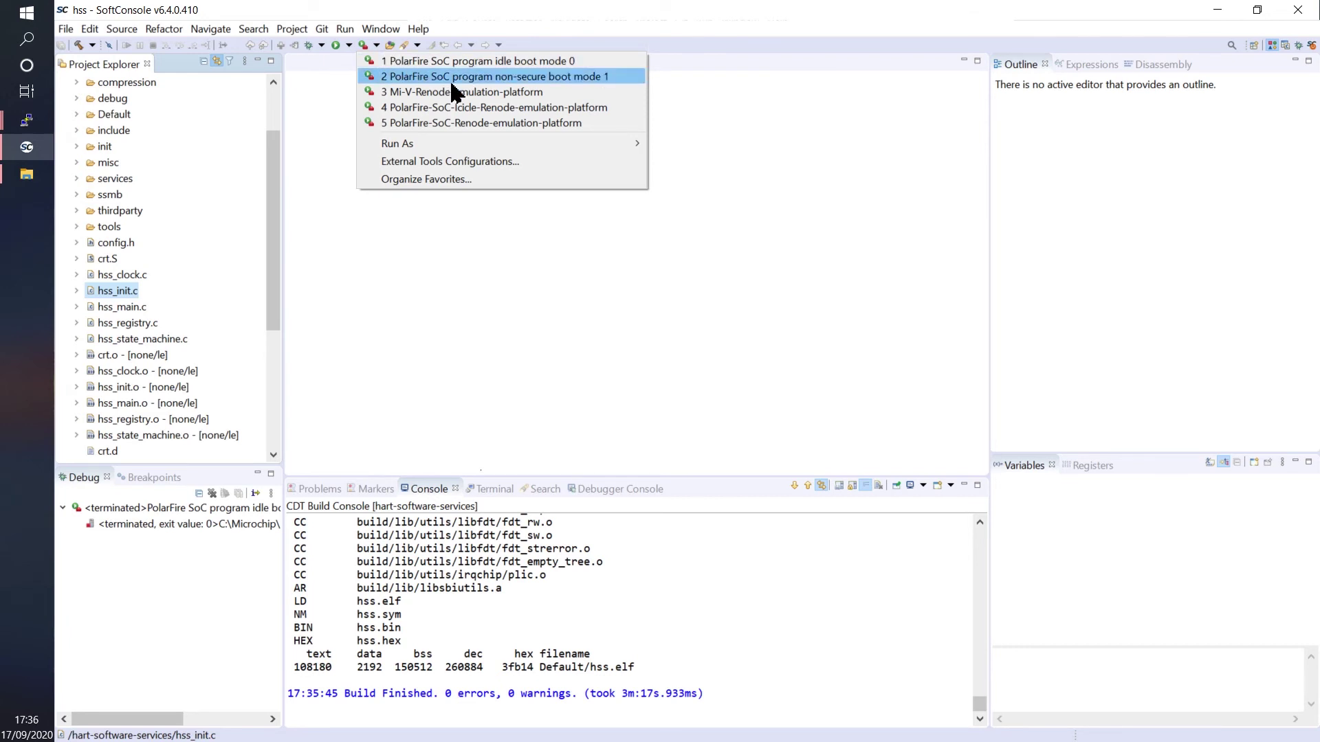
{"action": "left_click", "coordinate": [591, 80]}
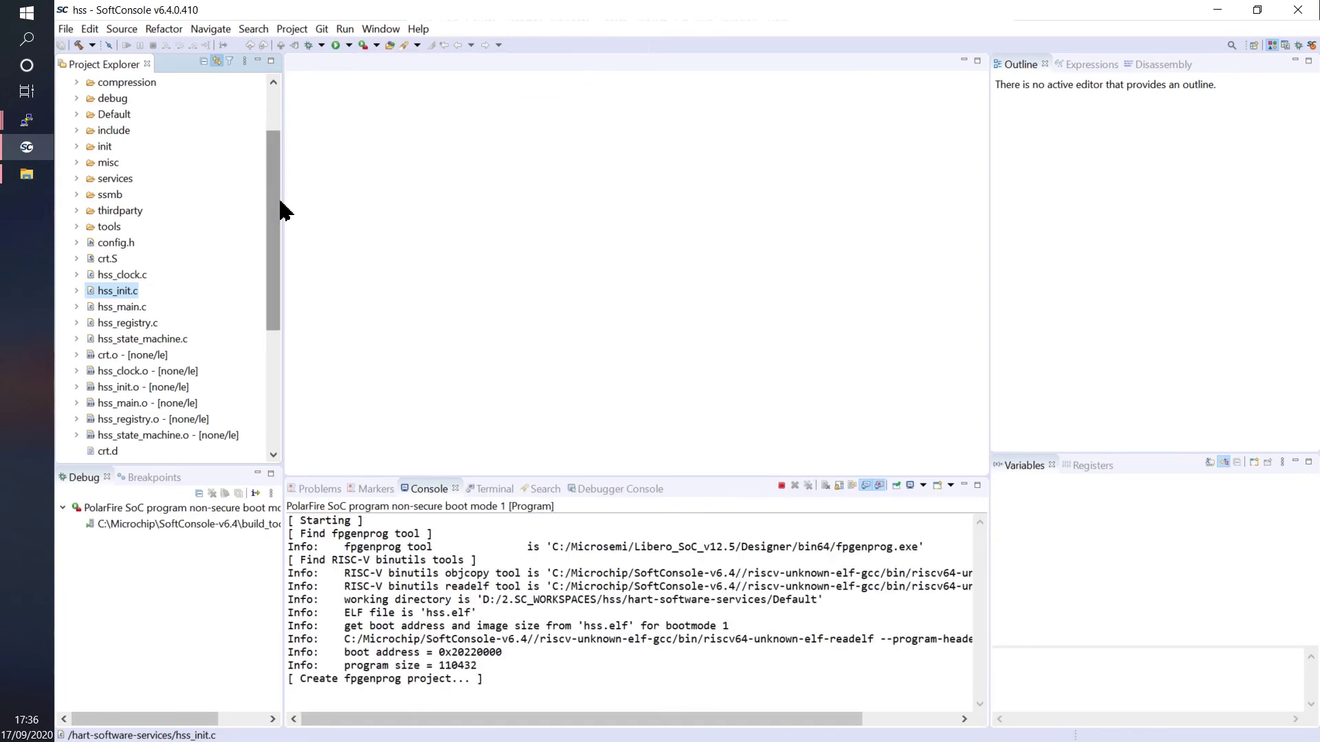
{"action": "mouse_move", "coordinate": [27, 120]}
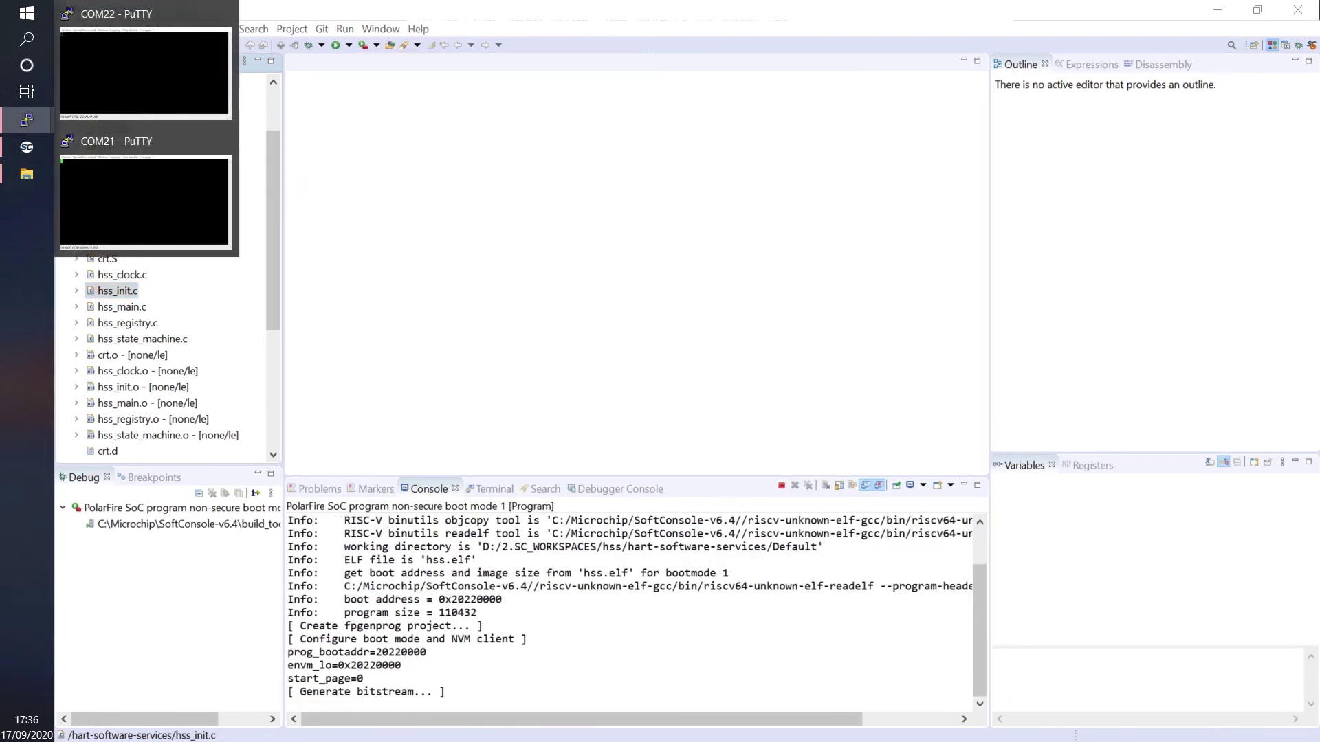
Bring up the COM22 and COM21 PuTTY consoles, focusing COM22 to watch the HSS boot.
{"action": "left_click", "coordinate": [69, 93]}
{"action": "left_click", "coordinate": [75, 156]}
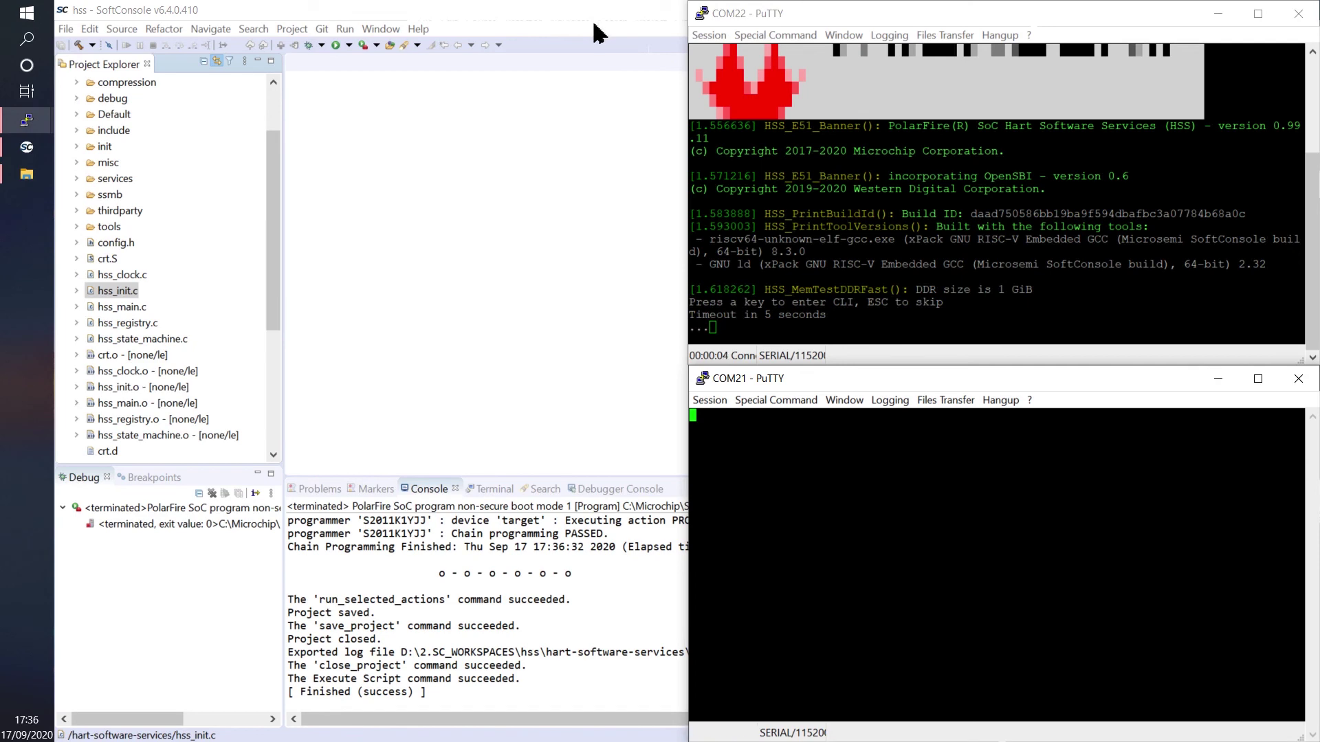
{"action": "key", "text": "alt+Tab"}
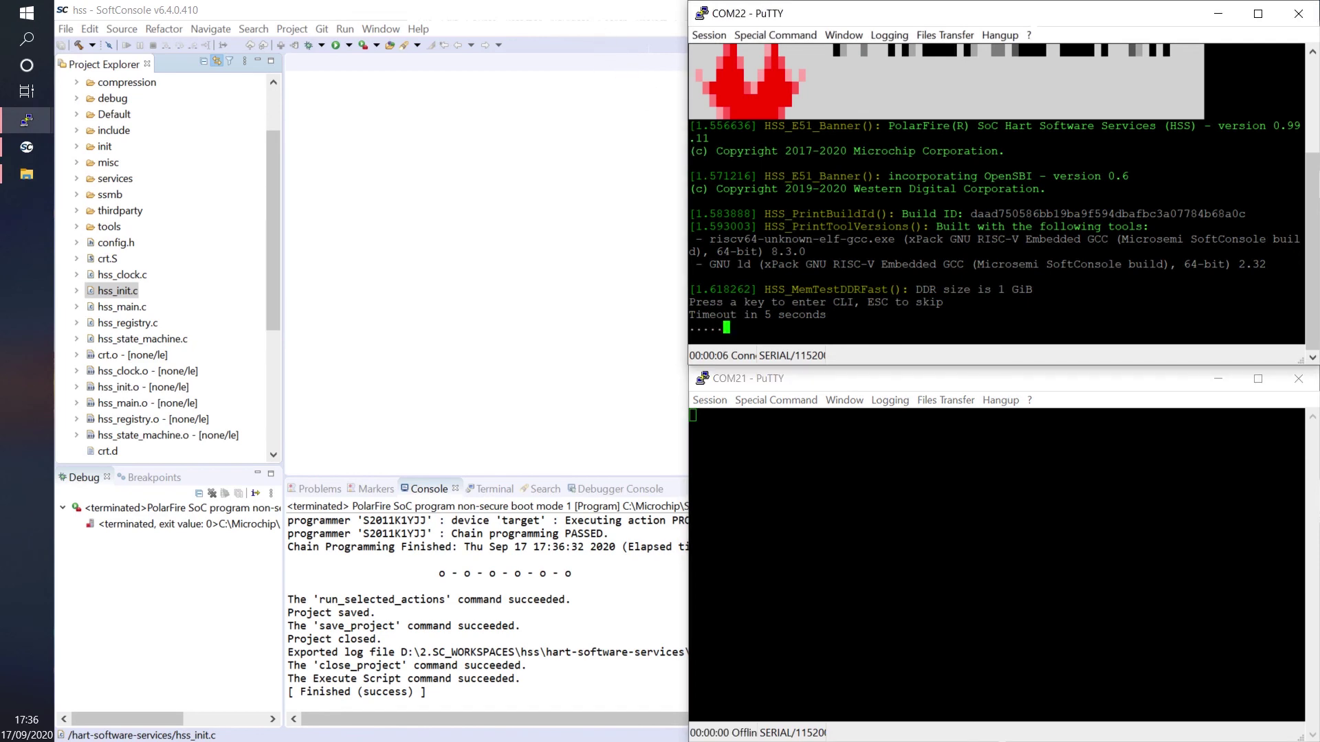